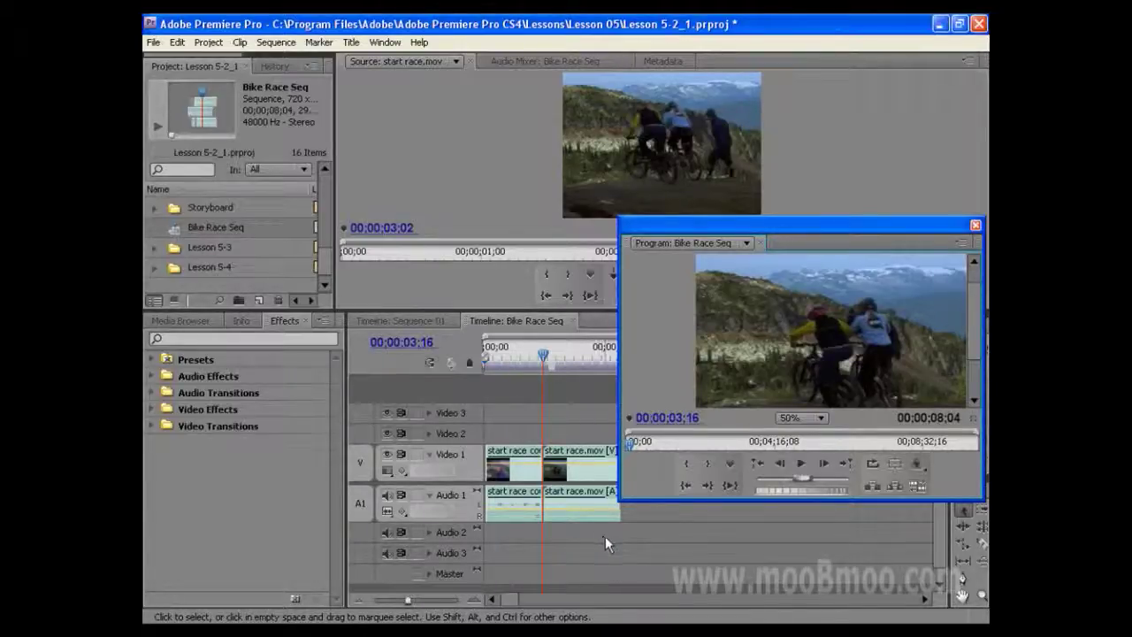
Select both start race clips in Bike Race Seq and delete them.
left_click(584, 511)
left_click(519, 469, "shift")
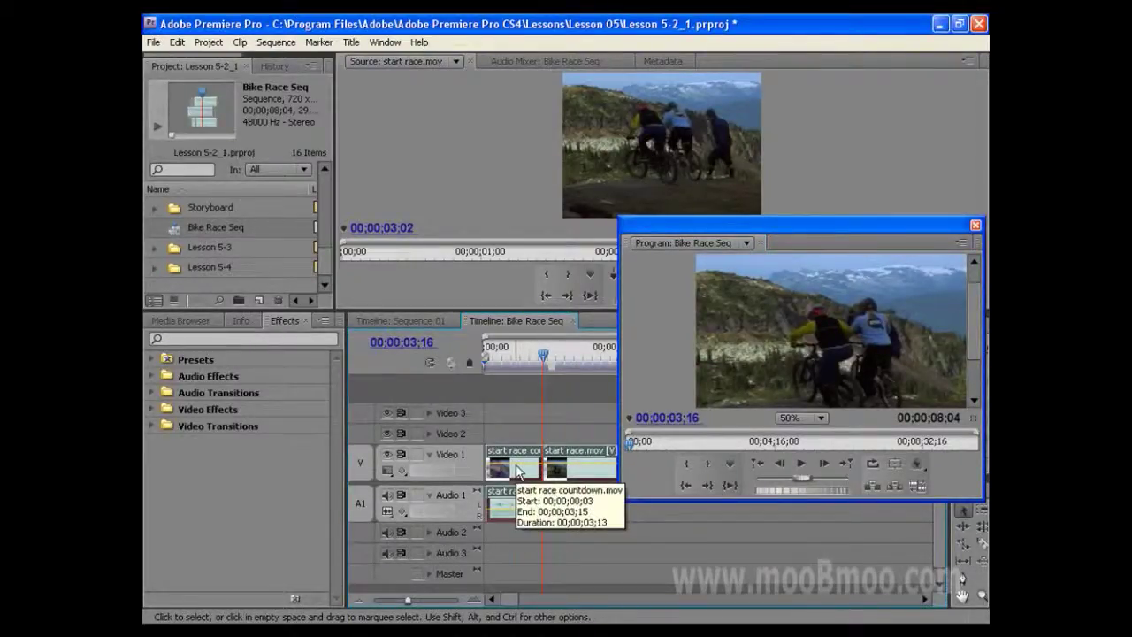
key("Delete")
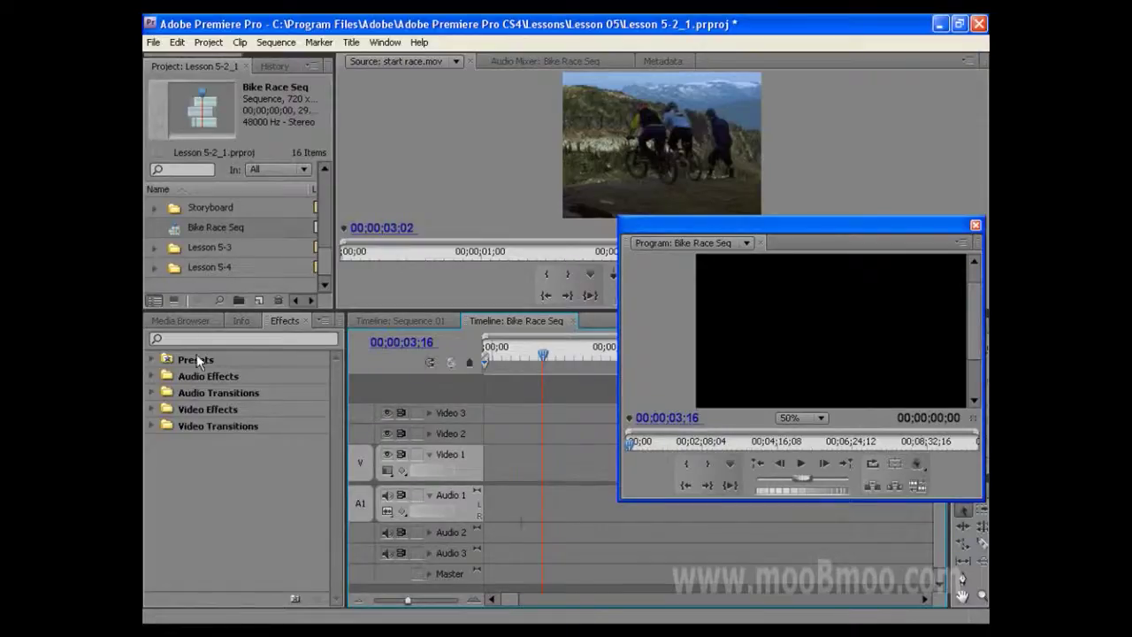
Drop bike cable shot1.mov and bike cable shot3.mov together onto Video 1 of Bike Race Seq.
left_click_drag(323, 259, 326, 166)
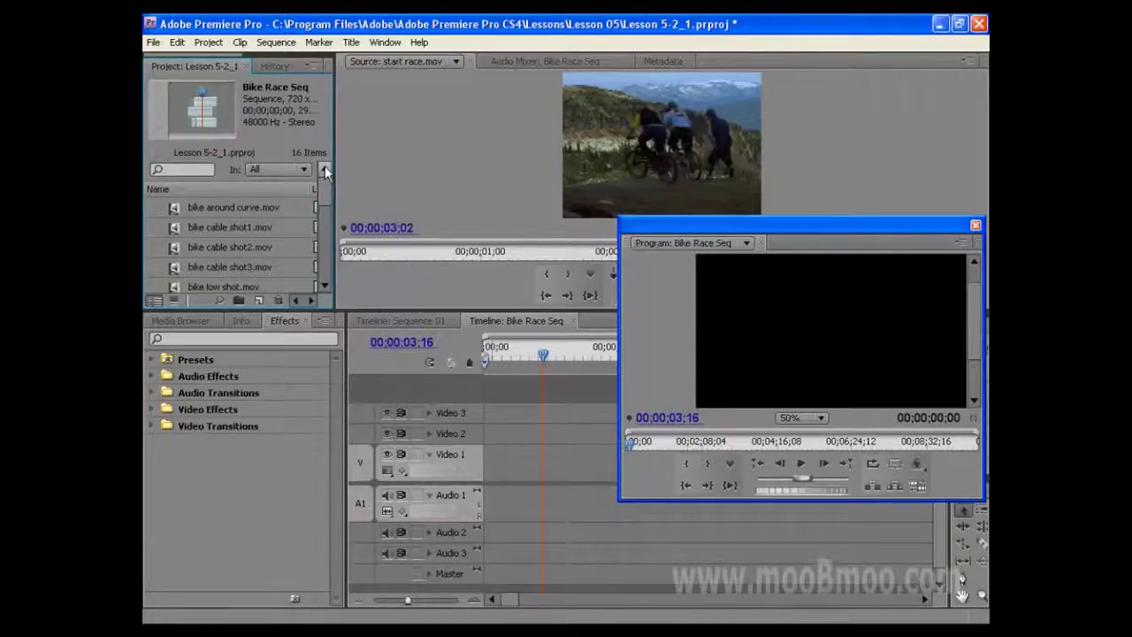
left_click(248, 229)
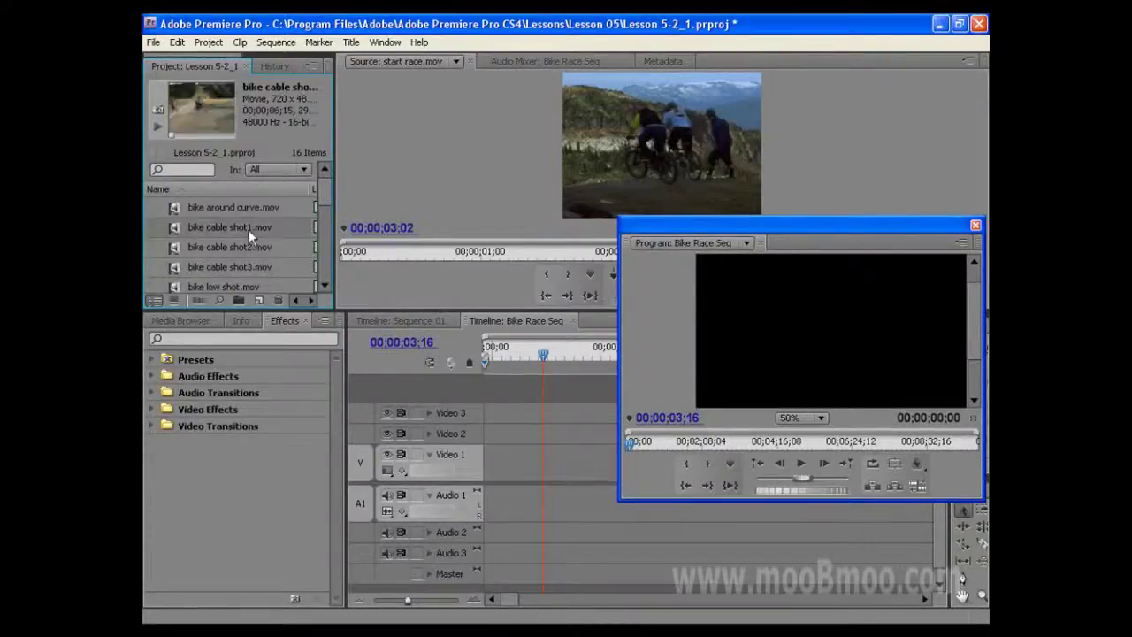
left_click(249, 229)
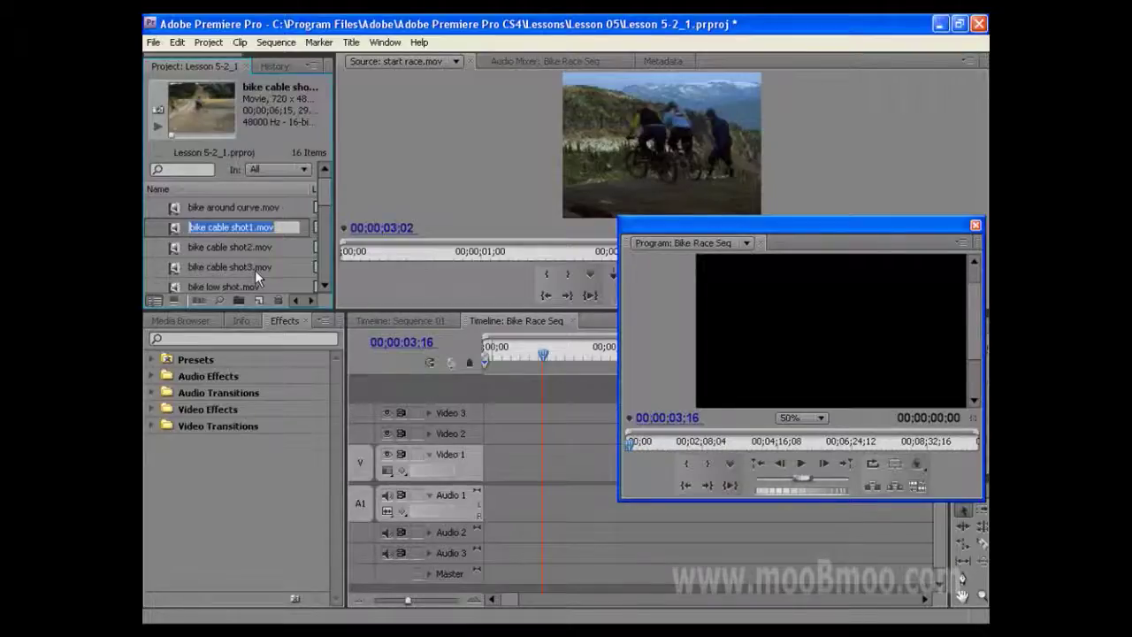
left_click(251, 267, "ctrl")
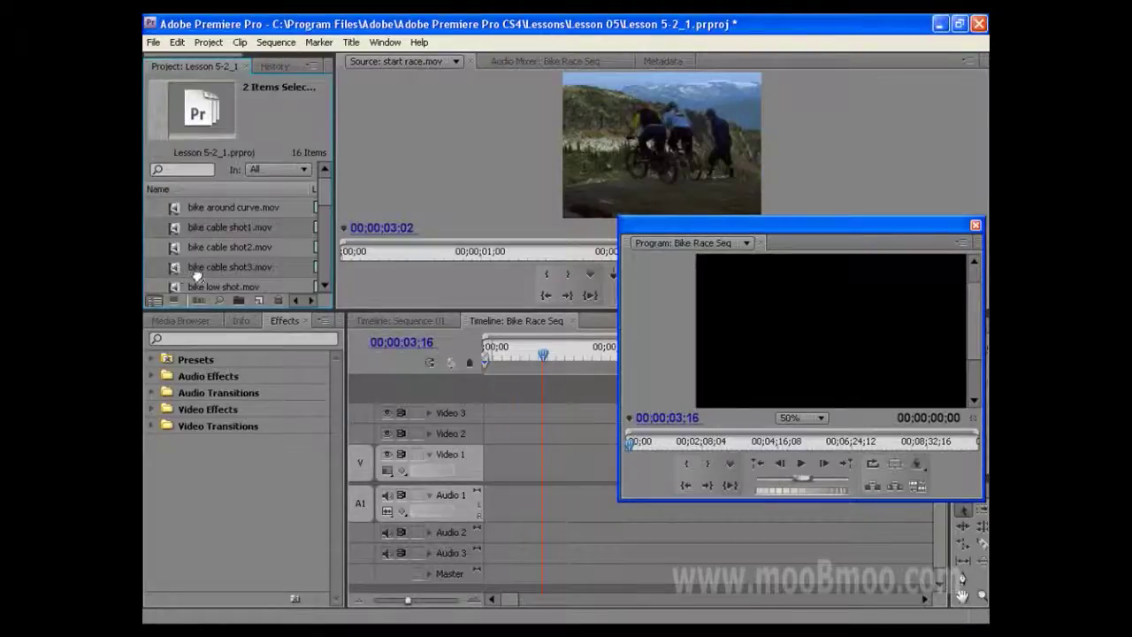
mouse_move(174, 265)
left_mouse_down()
mouse_move(480, 437)
mouse_move(496, 467)
left_mouse_up()
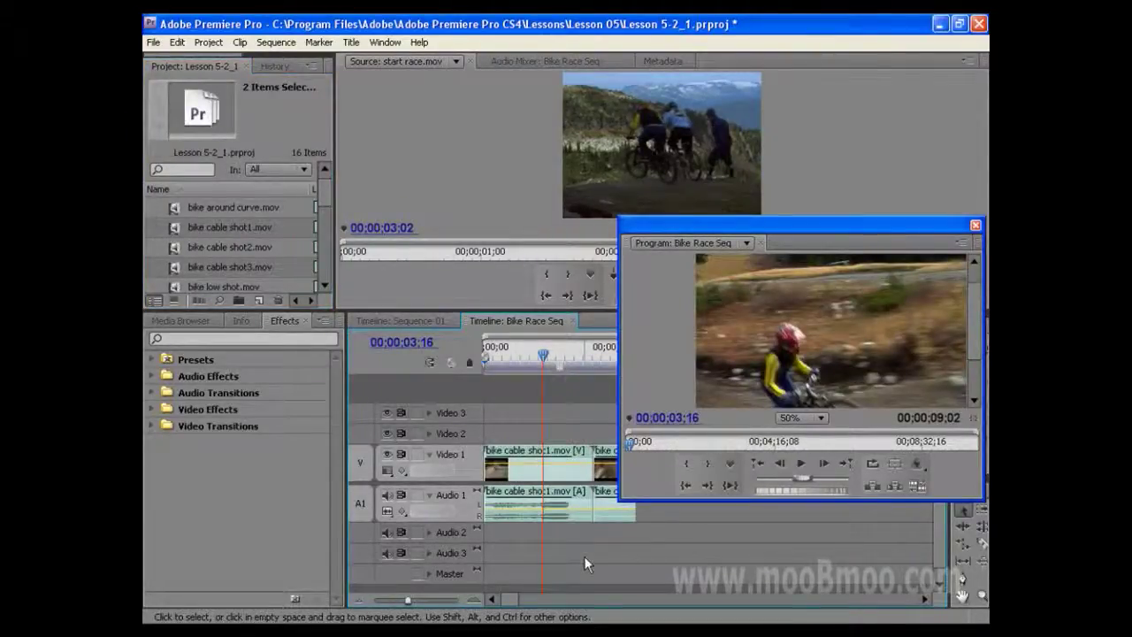
Zoom the timeline and park the playhead on the shot1–shot3 cut at 00;00;06;15.
key("equal")
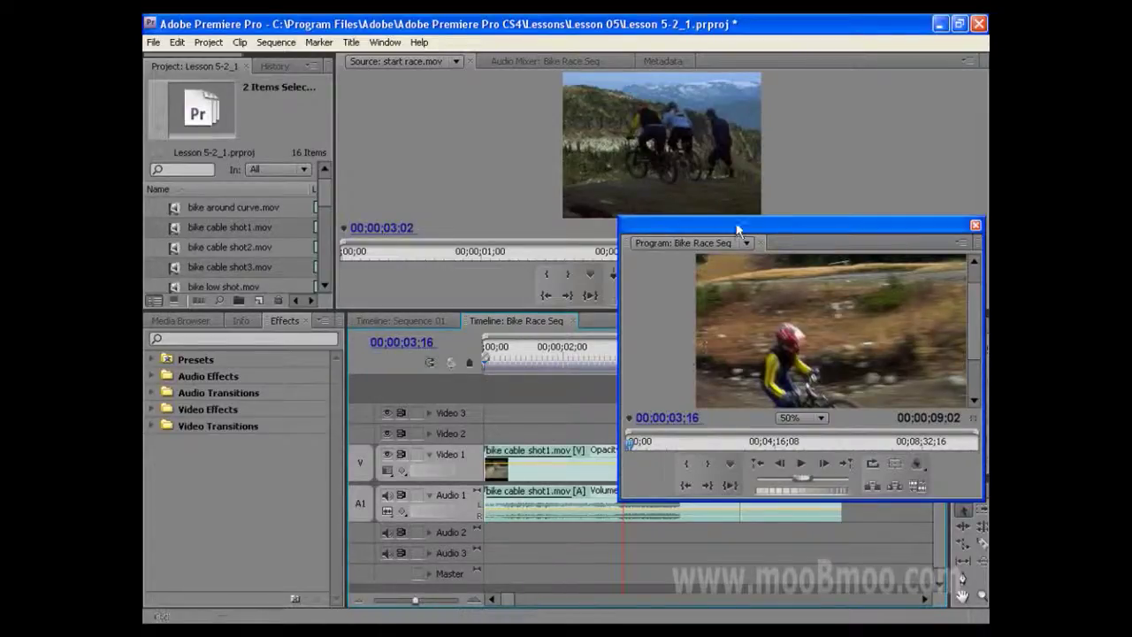
mouse_move(736, 225)
left_mouse_down()
mouse_move(759, 109)
mouse_move(771, 107)
left_mouse_up()
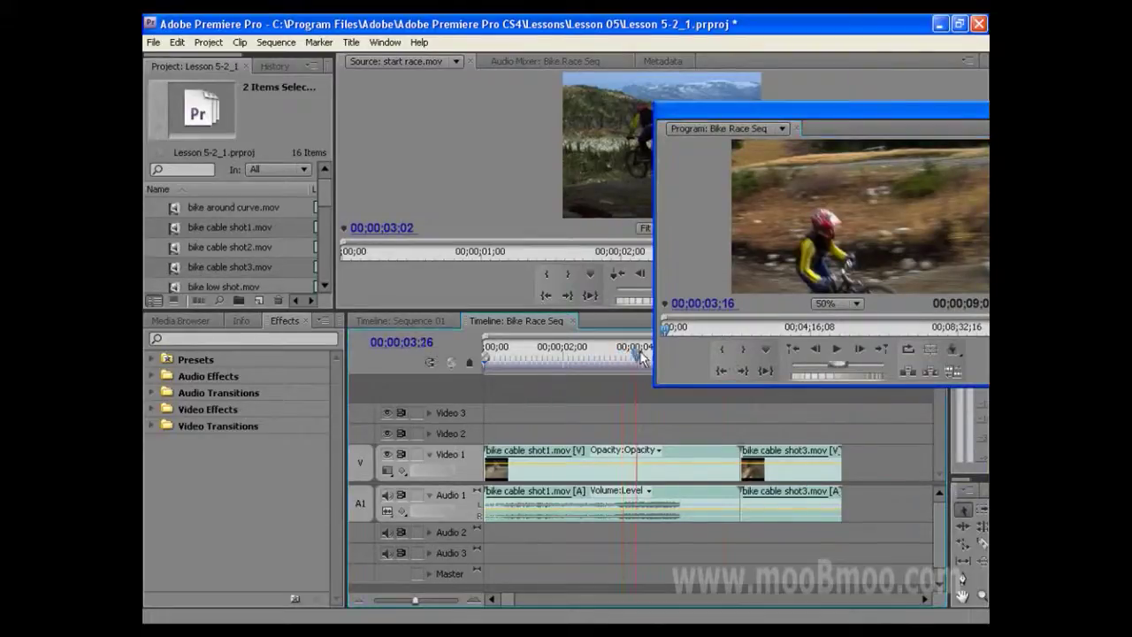
left_click_drag(626, 354, 744, 355)
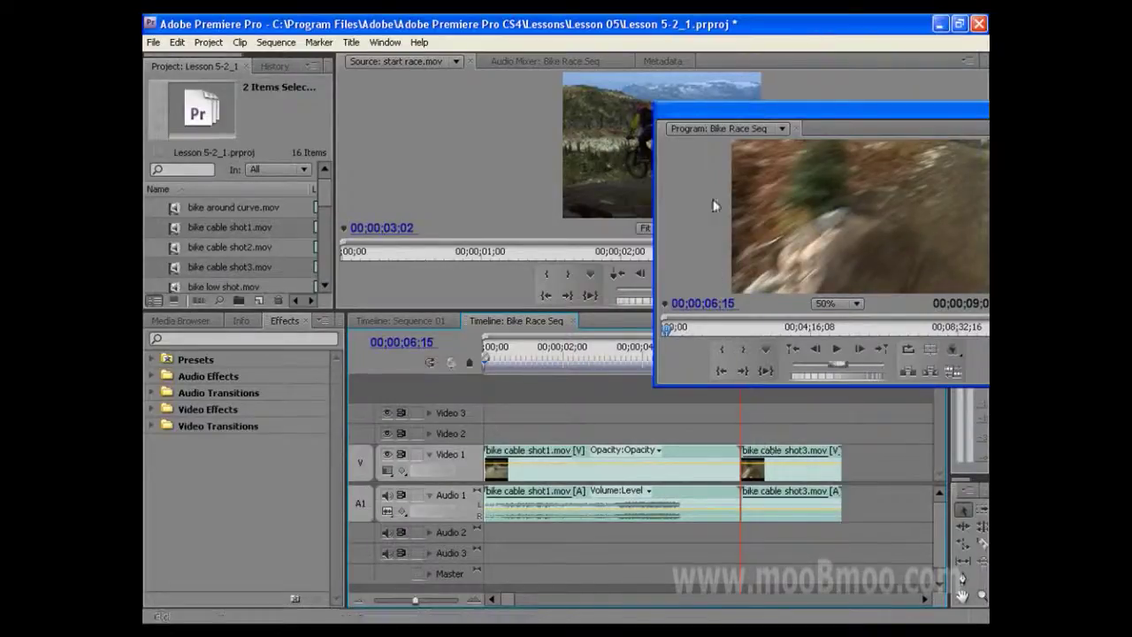
left_click_drag(726, 109, 652, 107)
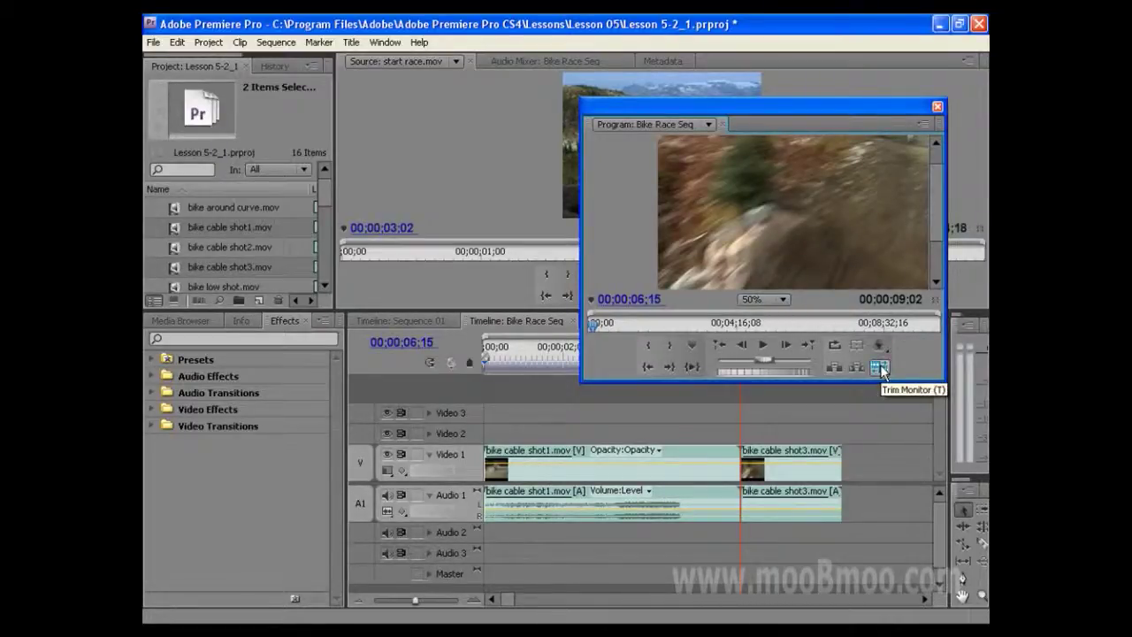
Open the Trim Monitor and pull shot1's out point back 8 frames to 00;00;06;07.
left_click(880, 366)
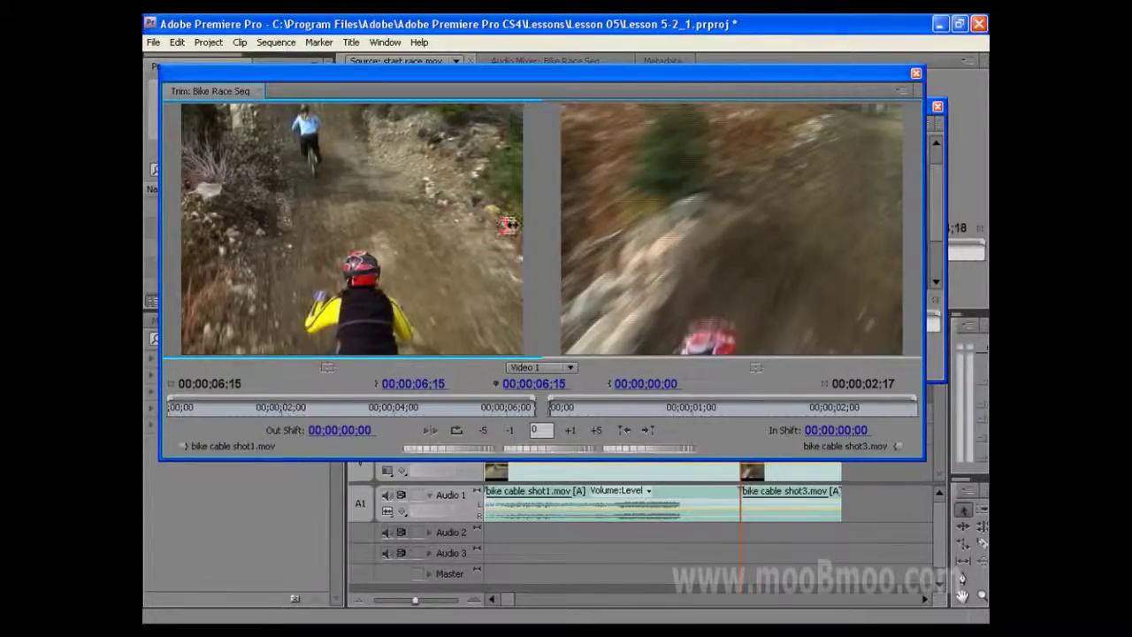
left_click_drag(501, 226, 504, 226)
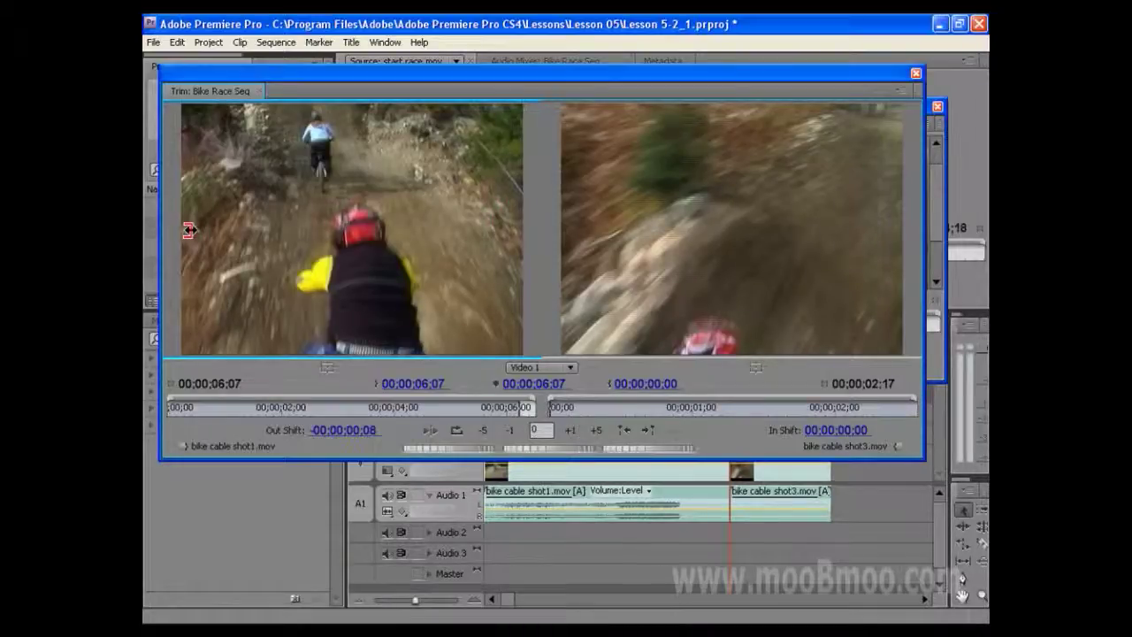
Adjust shot1's out point frame by frame until it sits at 00;00;06;09 (Out Shift -6).
left_click_drag(188, 229, 193, 229)
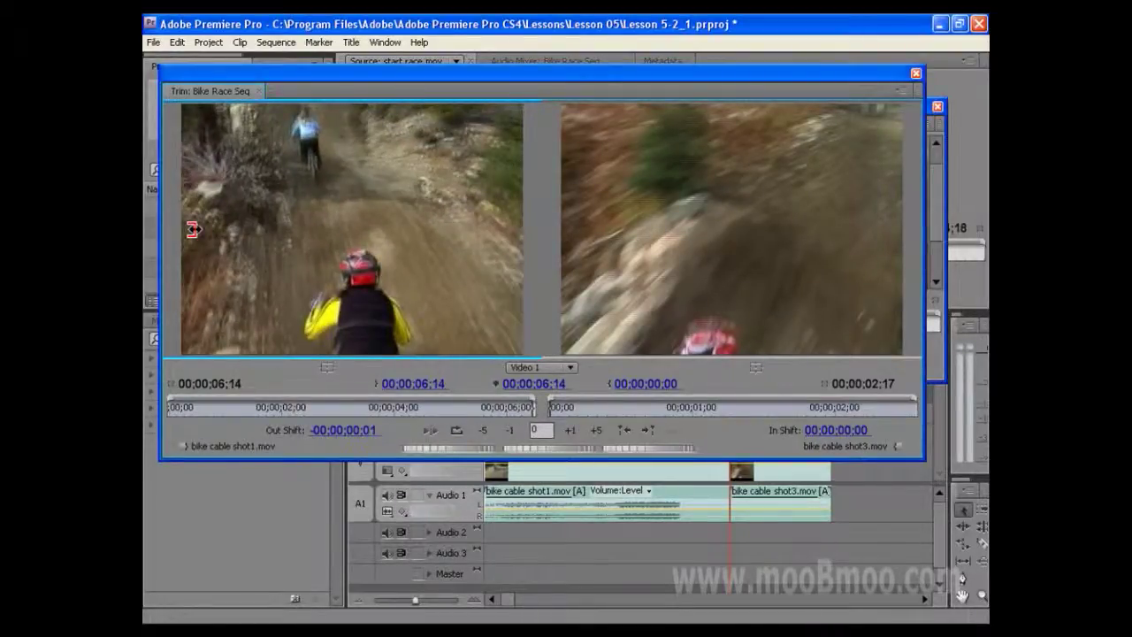
mouse_move(193, 229)
left_mouse_down()
mouse_move(204, 228)
mouse_move(189, 227)
left_mouse_up()
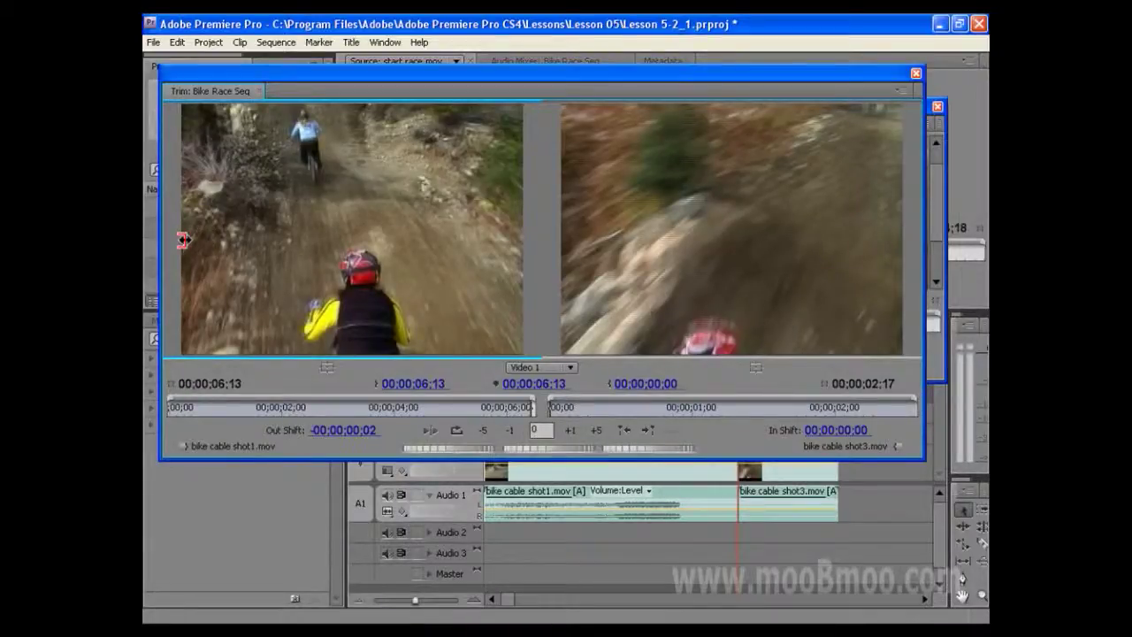
left_click(510, 431)
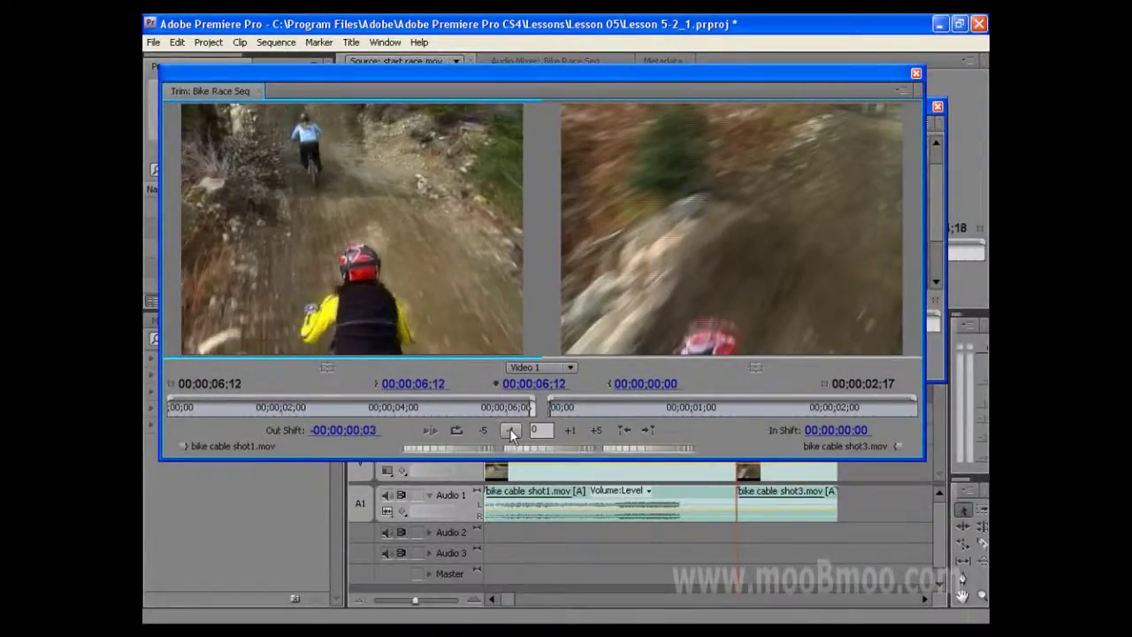
left_click(484, 431)
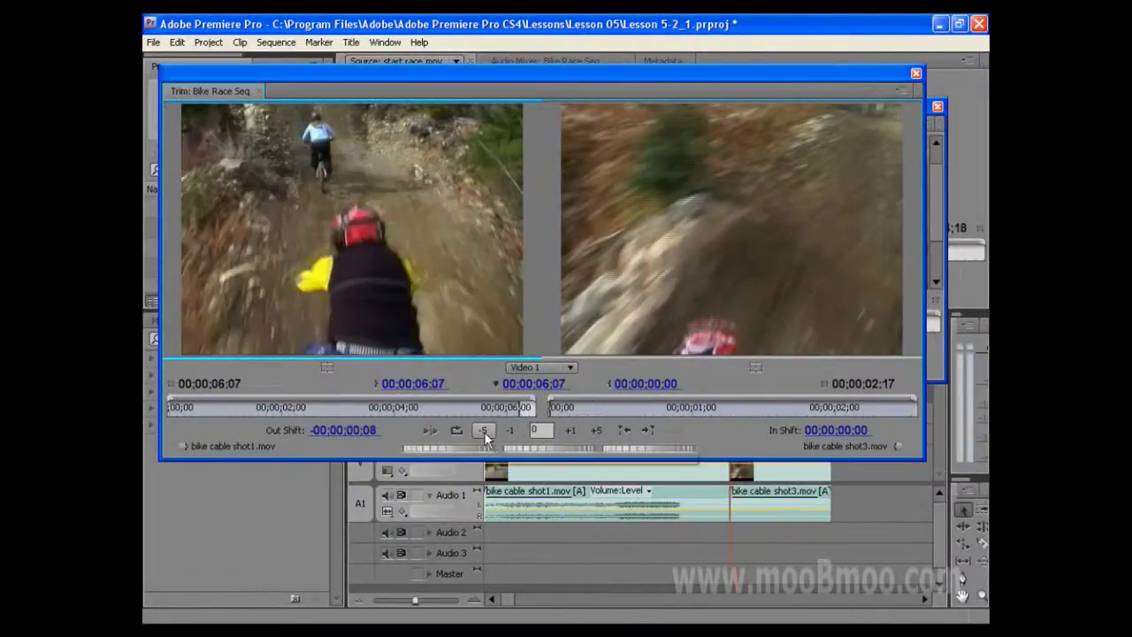
left_click(511, 432)
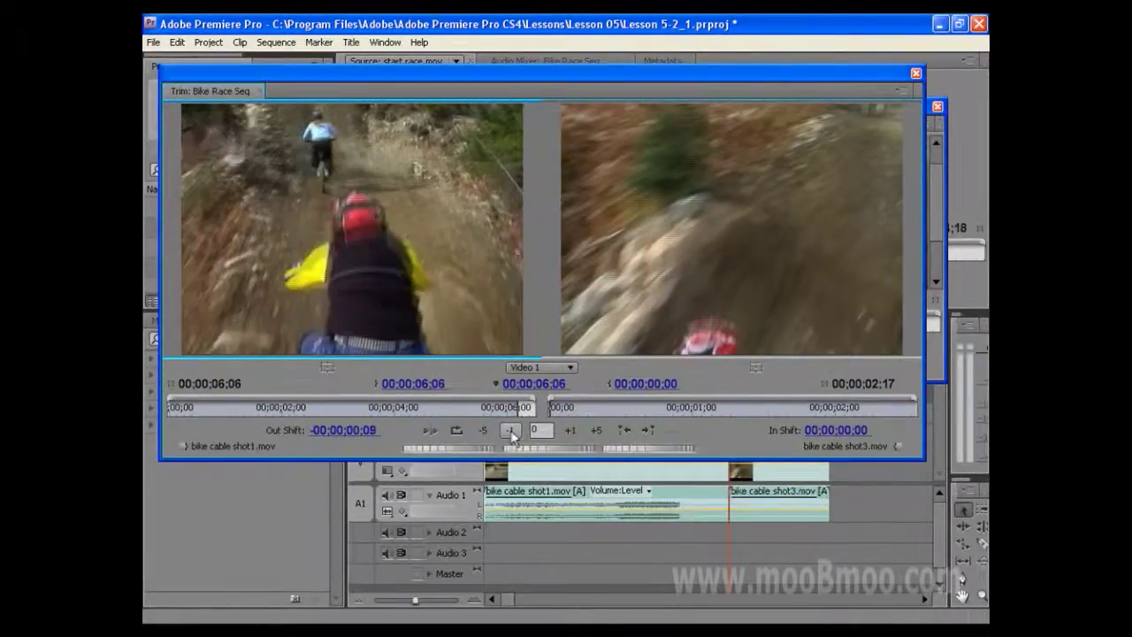
left_click(570, 430)
left_click(568, 431)
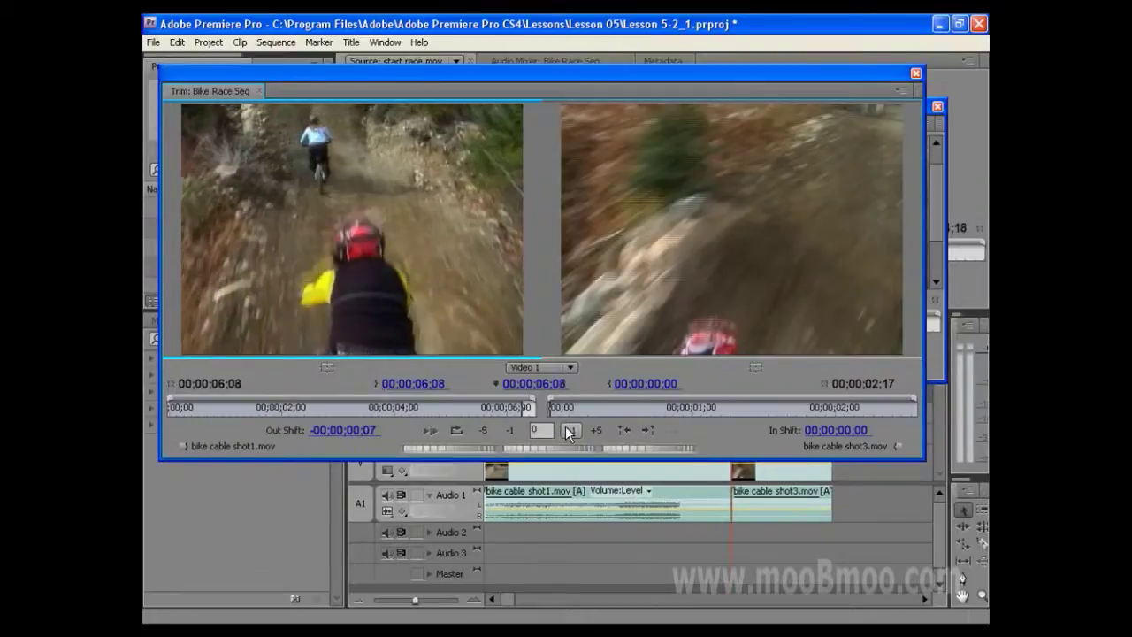
left_click(569, 431)
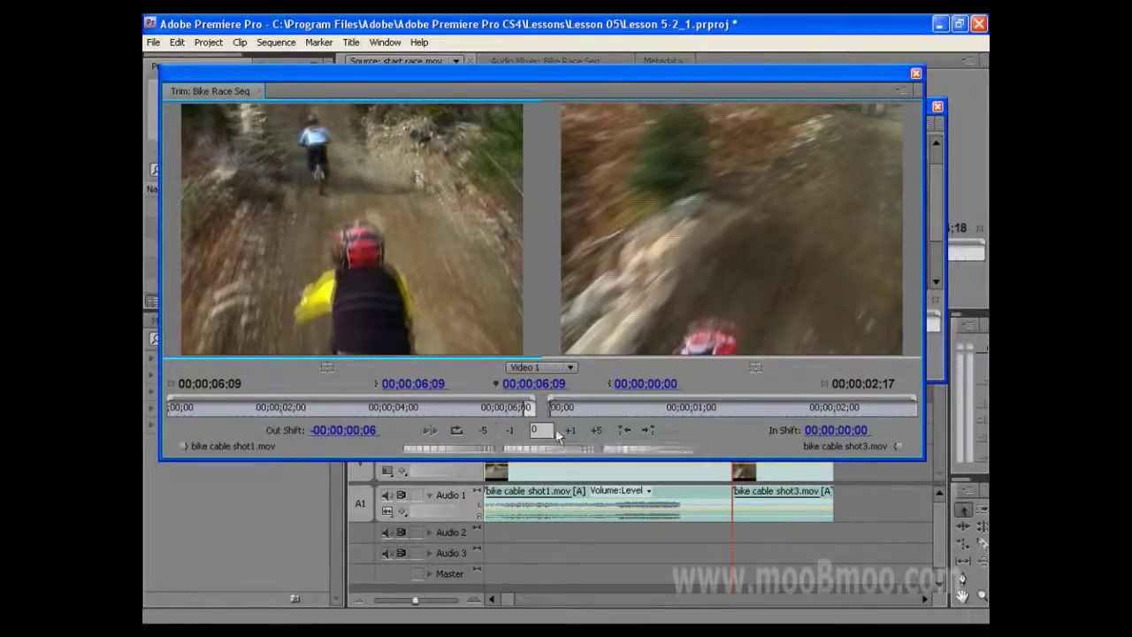
Trim shot1's out point back frame by frame with -1 to 00;00;05;06 (Out Shift -00;00;01;09).
left_click(566, 432)
left_click(565, 429)
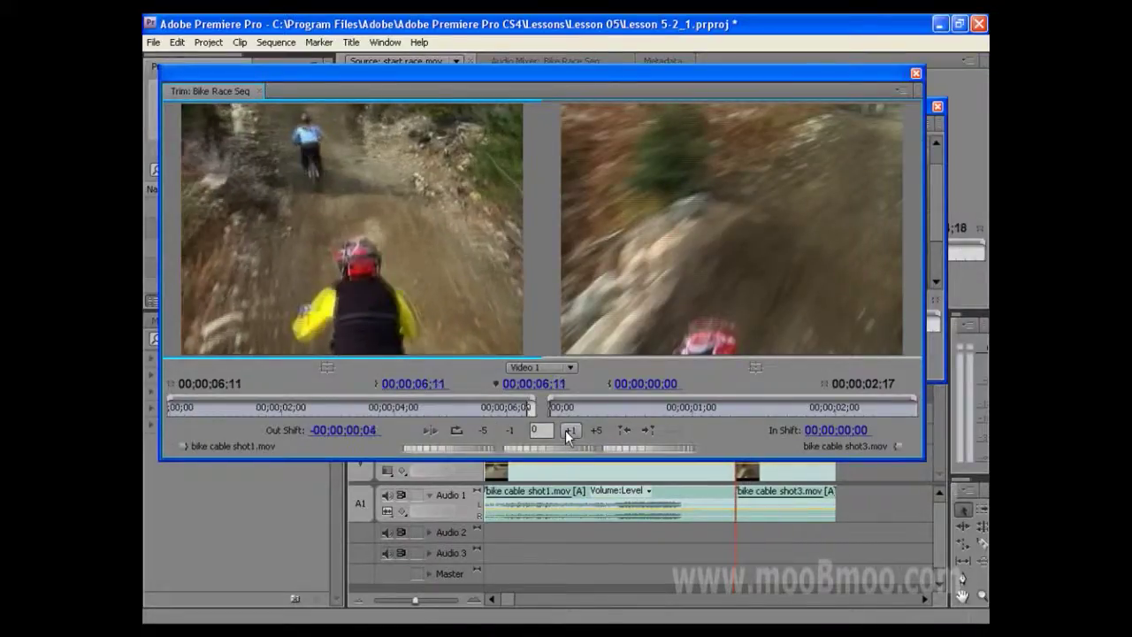
left_click(510, 432)
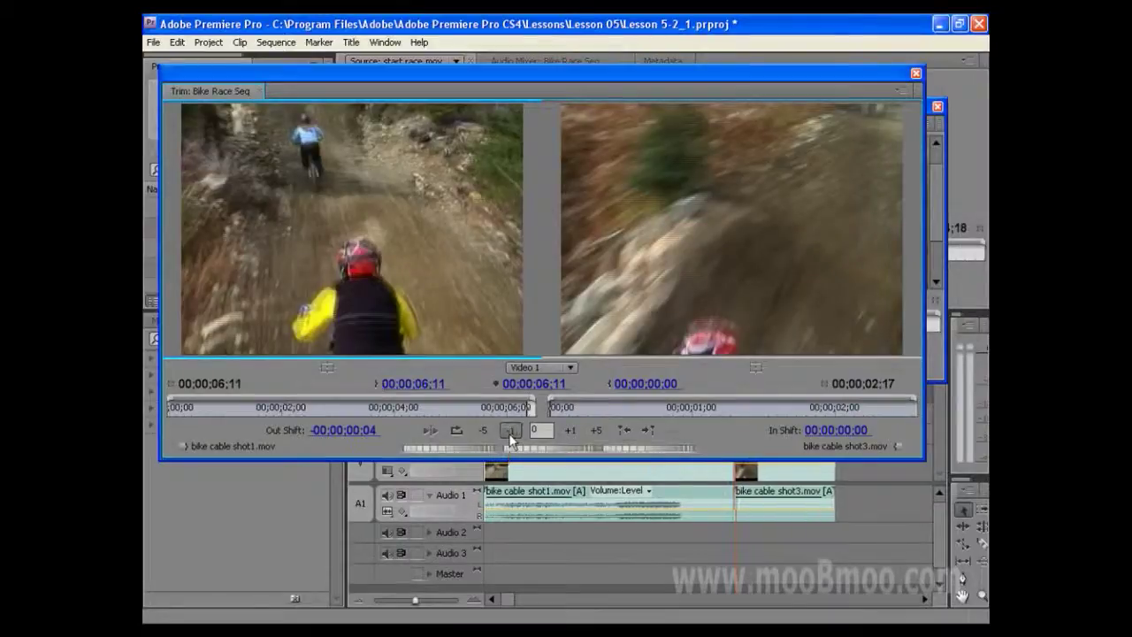
left_click(510, 431)
left_click(511, 431)
left_click(510, 431)
left_click(510, 431)
left_click(510, 432)
left_click(510, 432)
left_click(510, 432)
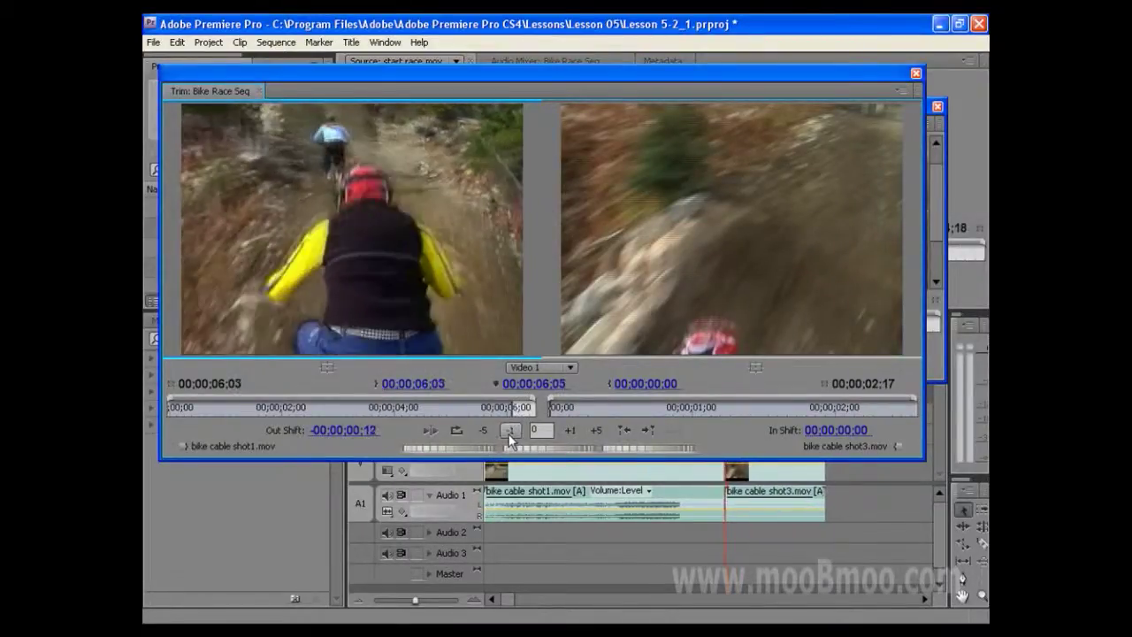
left_click(510, 432)
left_click(510, 431)
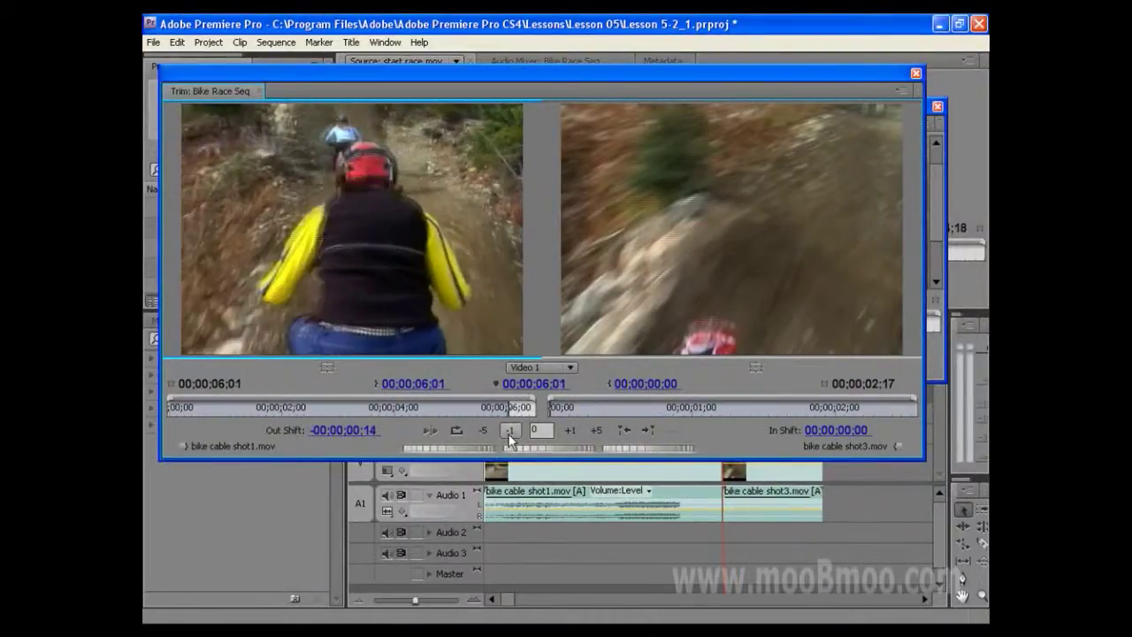
left_click(510, 431)
left_click(510, 431)
left_click(510, 431)
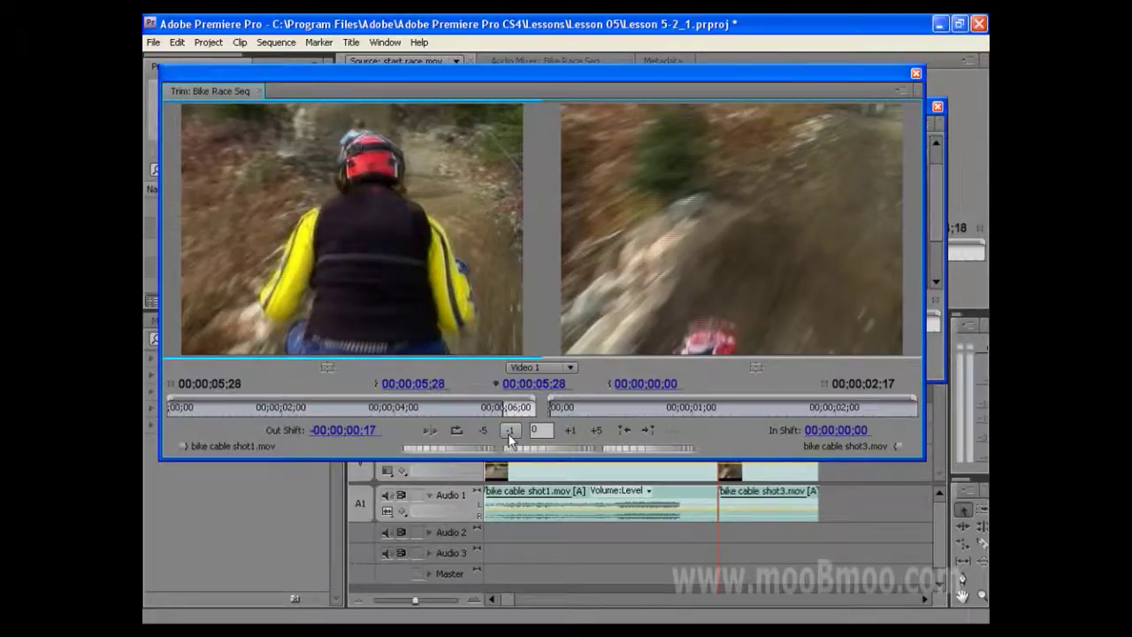
left_click(510, 432)
left_click(511, 431)
left_click(510, 431)
left_click(510, 431)
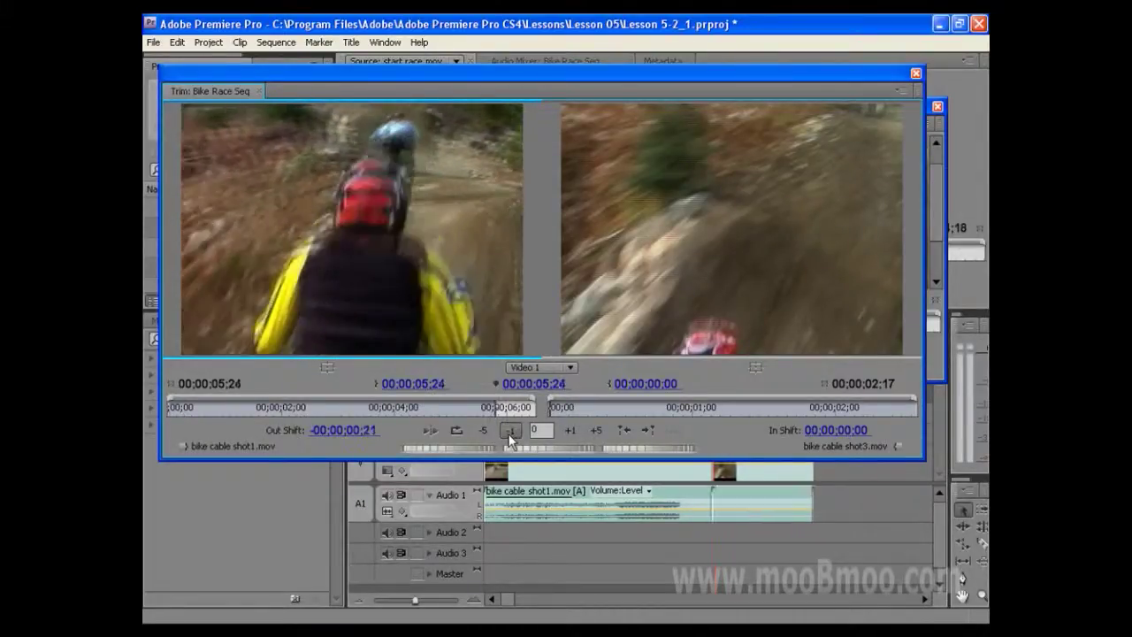
left_click(510, 432)
left_click(510, 431)
left_click(511, 432)
left_click(510, 431)
left_click(510, 432)
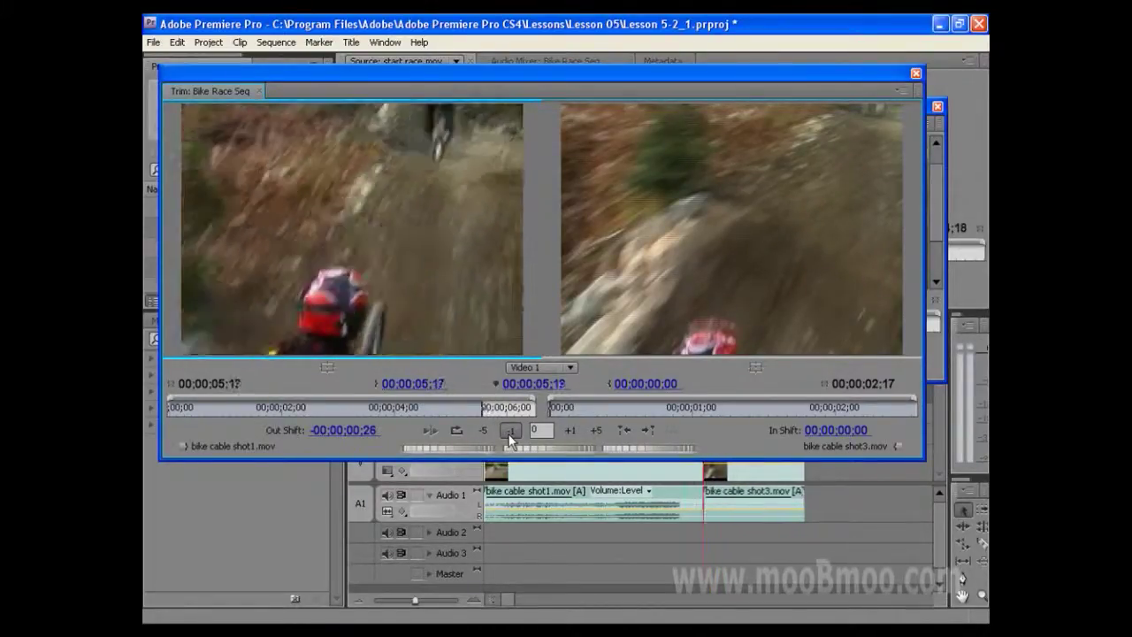
left_click(510, 433)
left_click(510, 433)
left_click(510, 433)
left_click(511, 434)
left_click(510, 433)
left_click(510, 433)
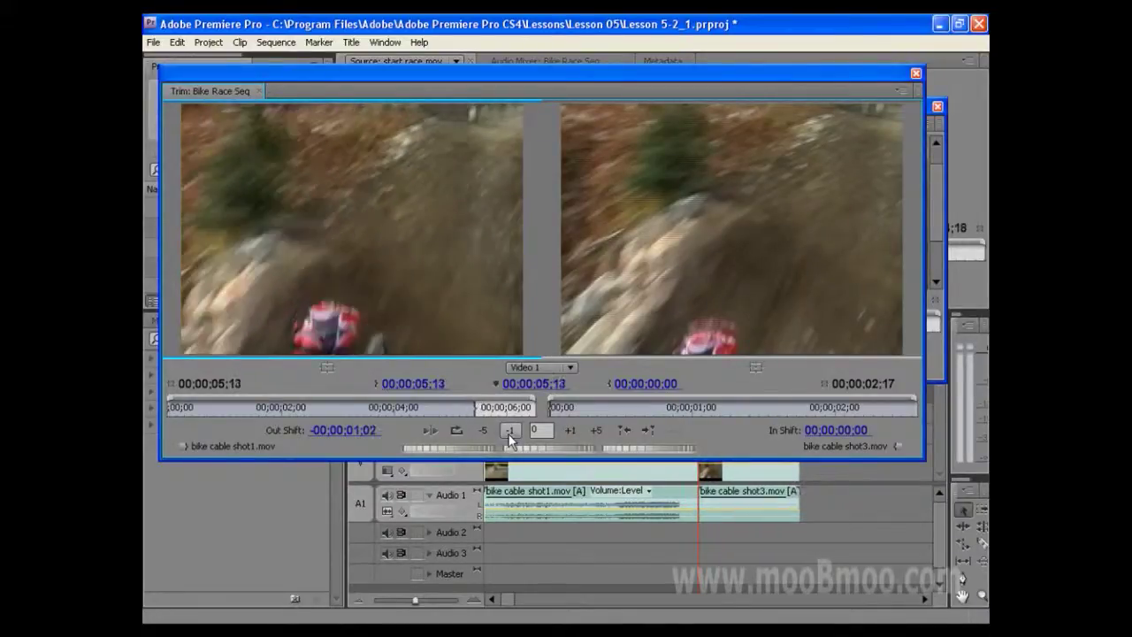
left_click(511, 433)
left_click(510, 433)
left_click(510, 433)
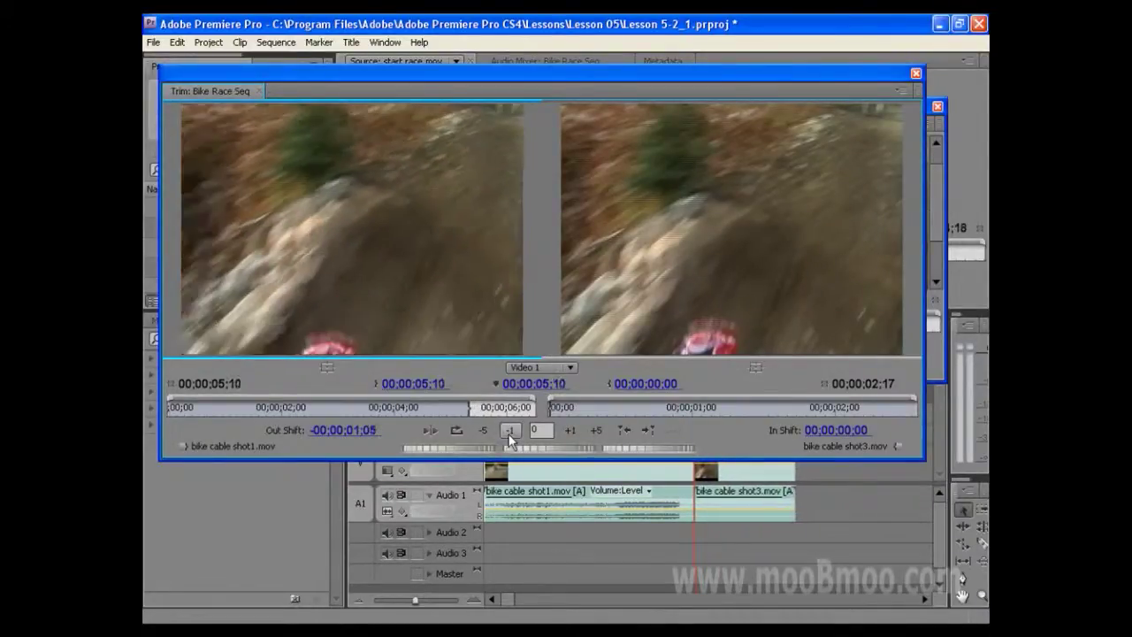
left_click(510, 431)
left_click(511, 431)
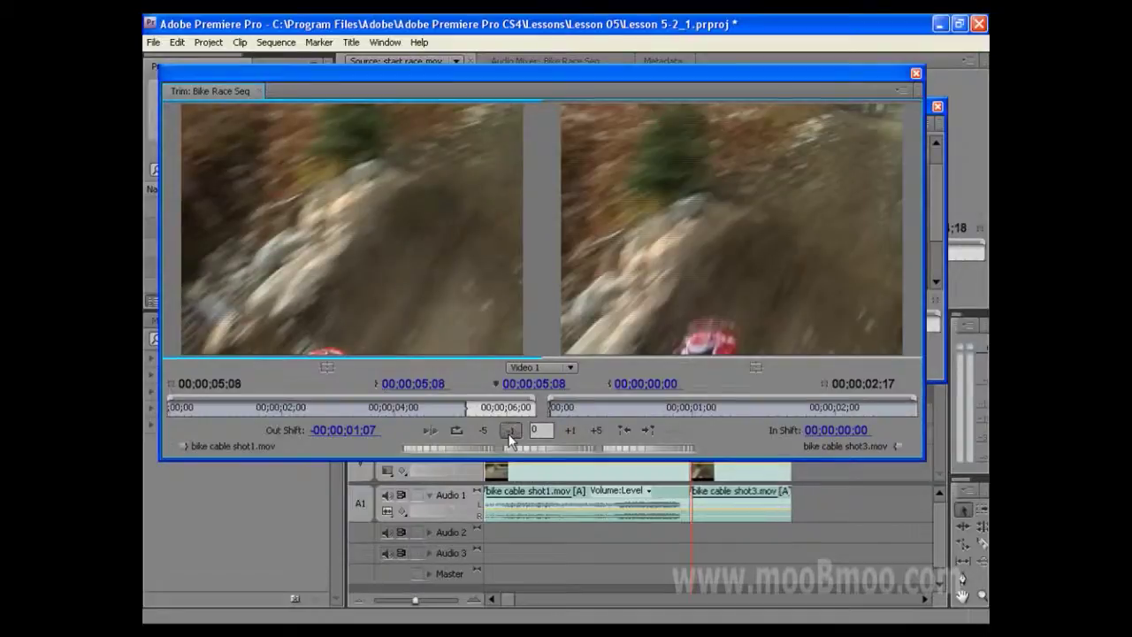
left_click(510, 433)
left_click(510, 433)
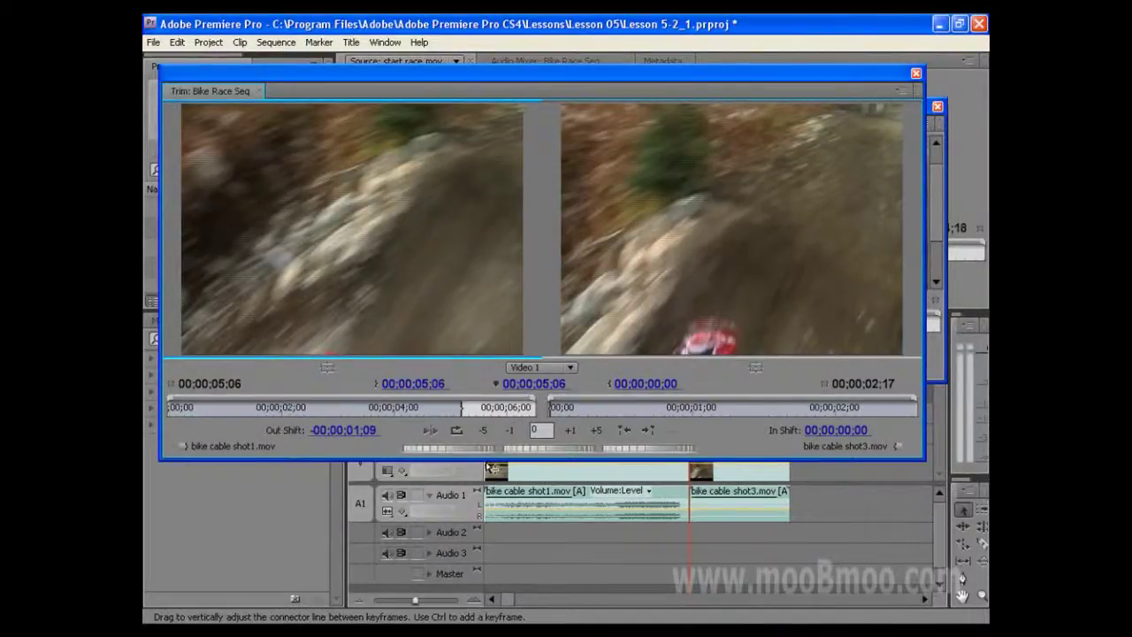
left_click(486, 467)
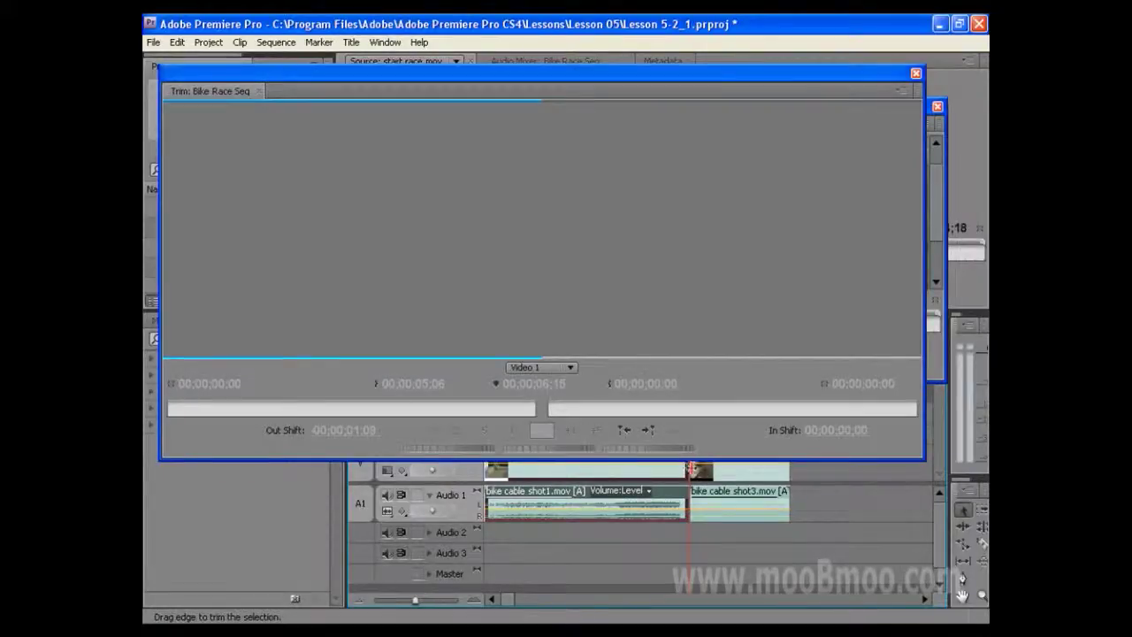
Select shot3, raise the Trim window, and trim shot3's in point 2 frames later to 00;00;00;02.
left_click(704, 469)
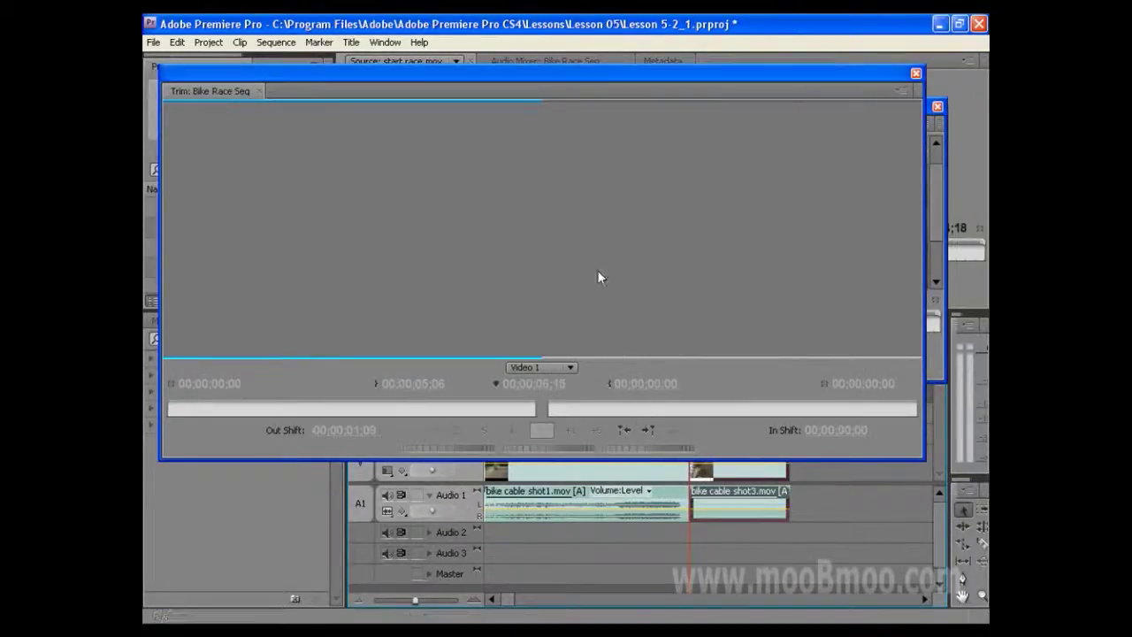
left_click_drag(571, 72, 558, 49)
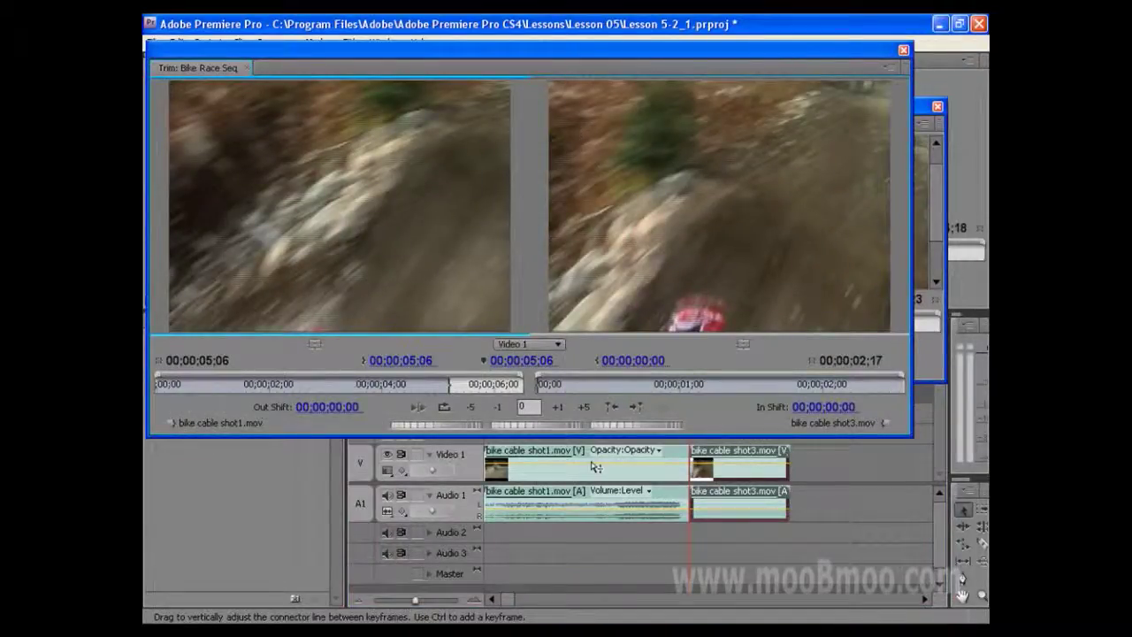
mouse_move(583, 457)
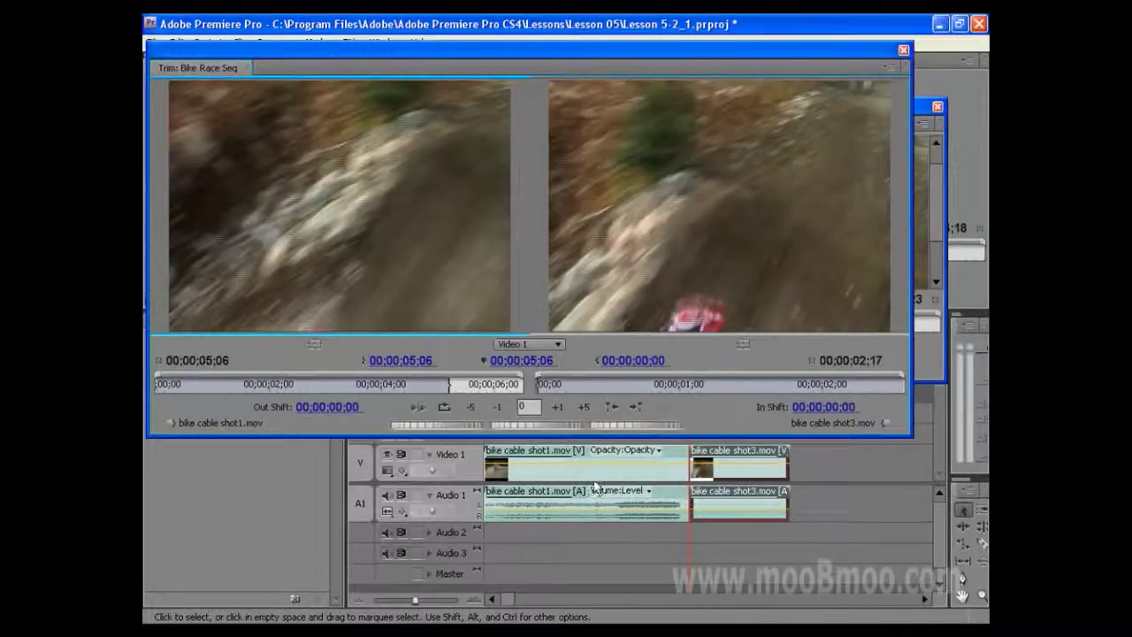
left_click(765, 243)
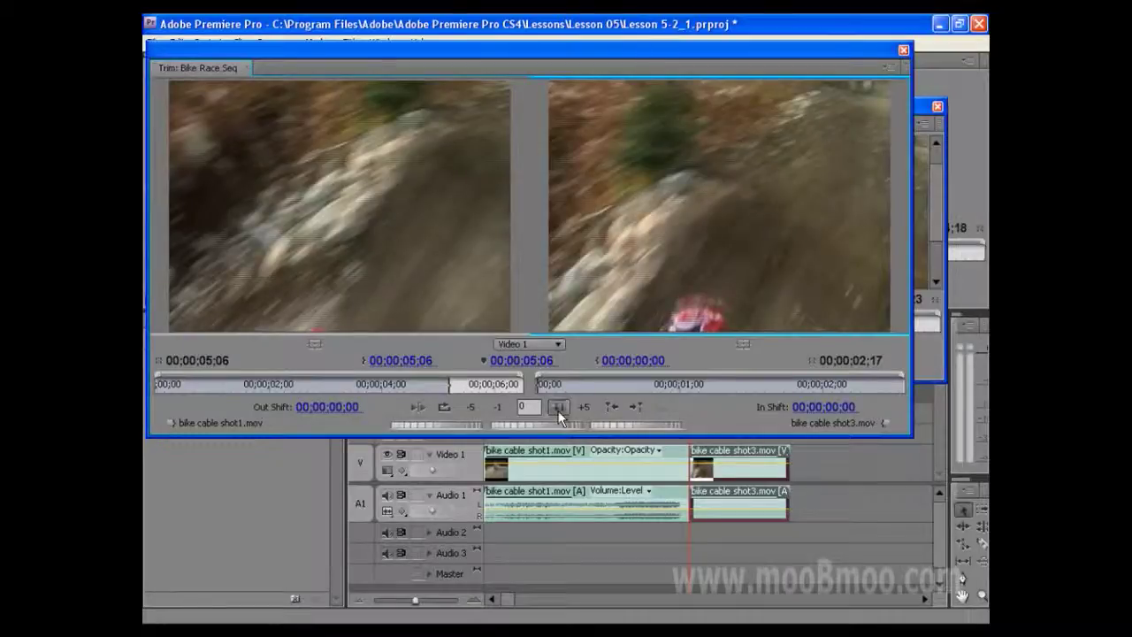
left_click(558, 410)
left_click(558, 410)
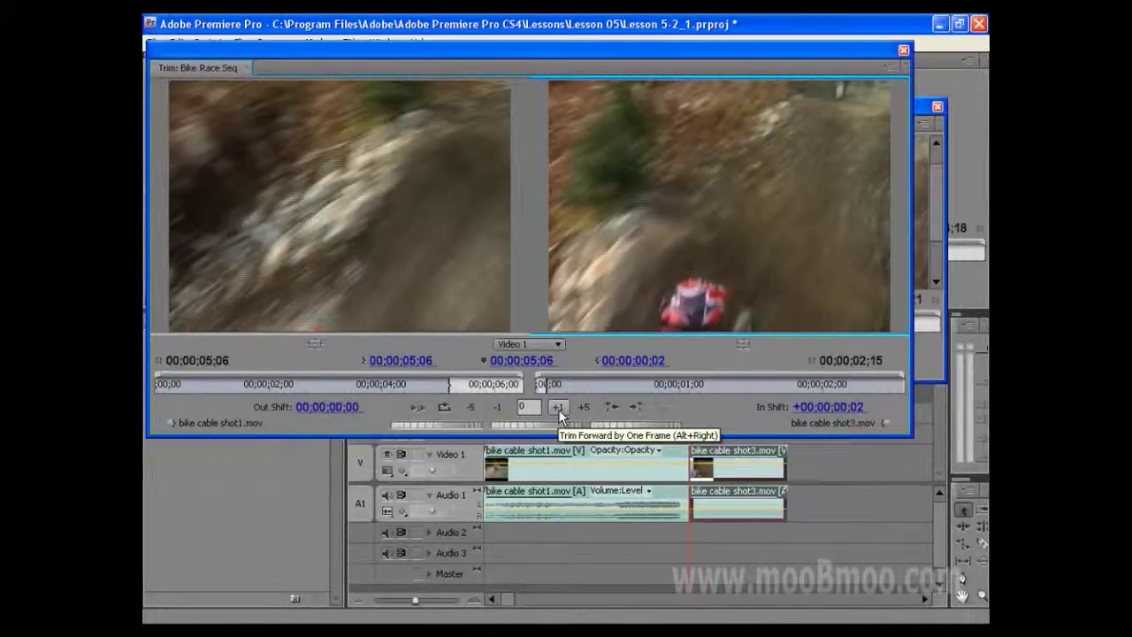
left_click(414, 410)
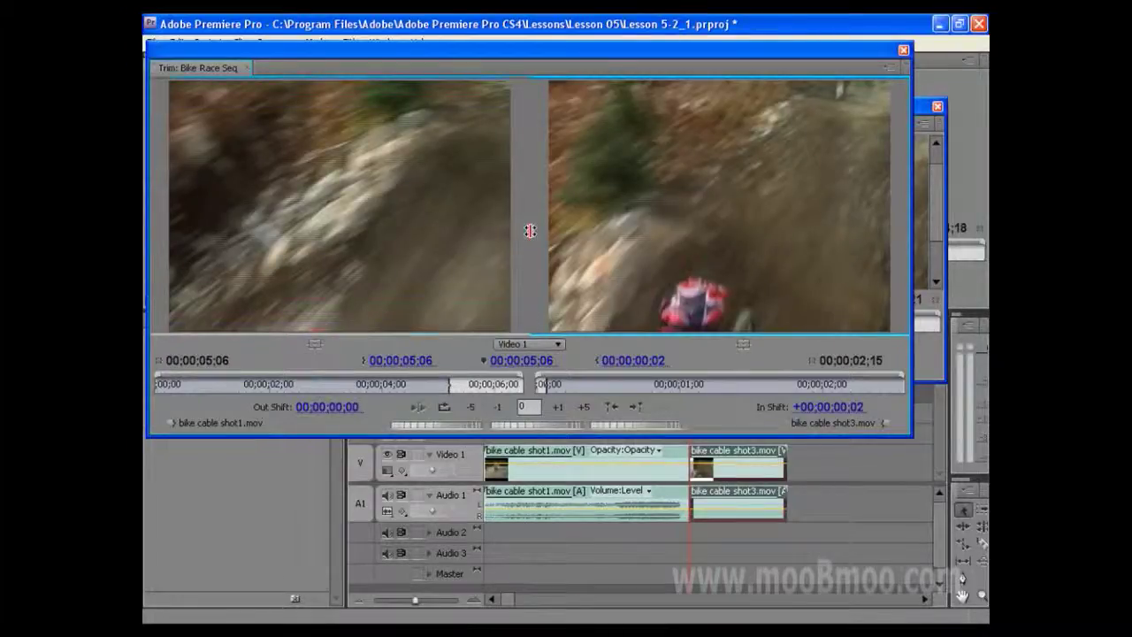
Roll the cut so shot1 ends at 00;00;05;24 and shot3 enters at 00;00;00;20, then close Trim.
left_click_drag(529, 231, 537, 231)
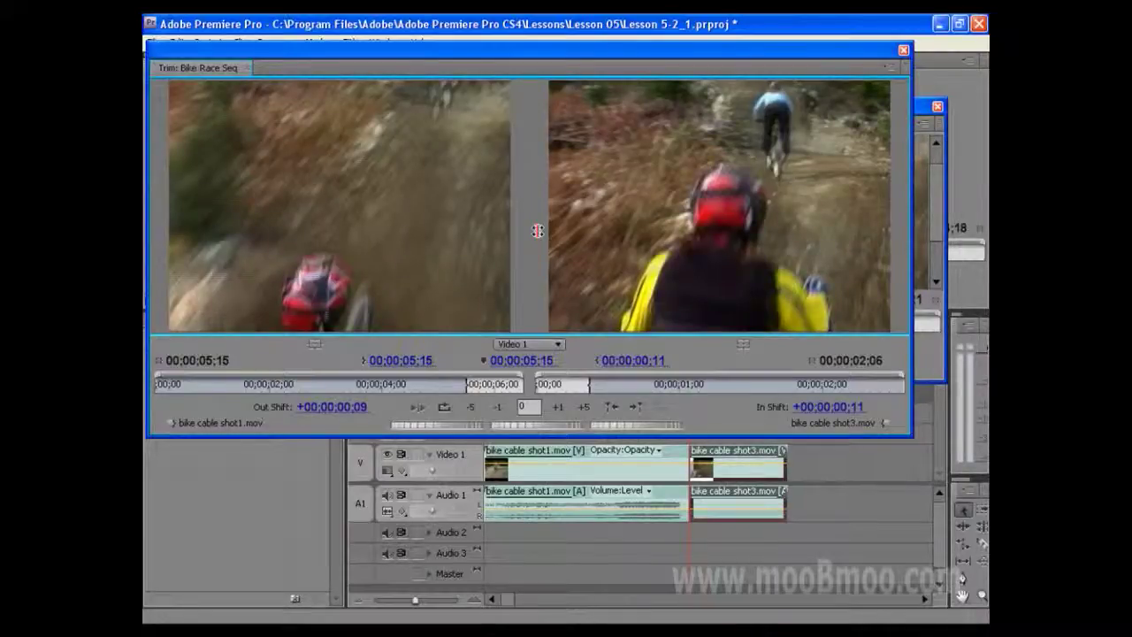
left_click_drag(537, 231, 537, 228)
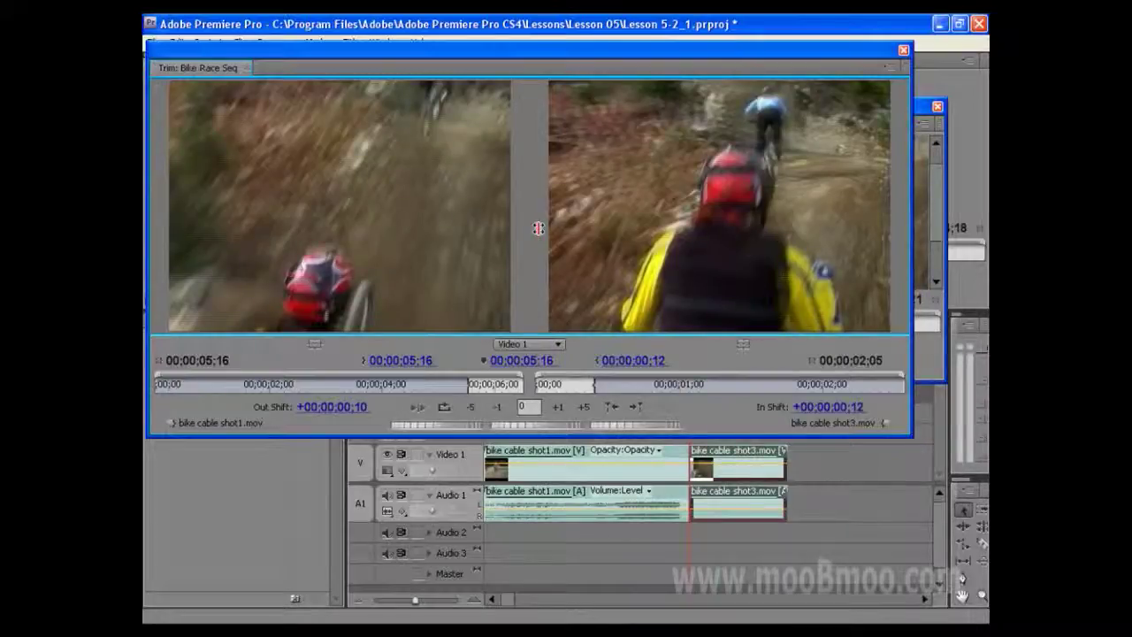
mouse_move(538, 229)
left_mouse_down()
mouse_move(555, 233)
mouse_move(531, 233)
mouse_move(544, 230)
left_mouse_up()
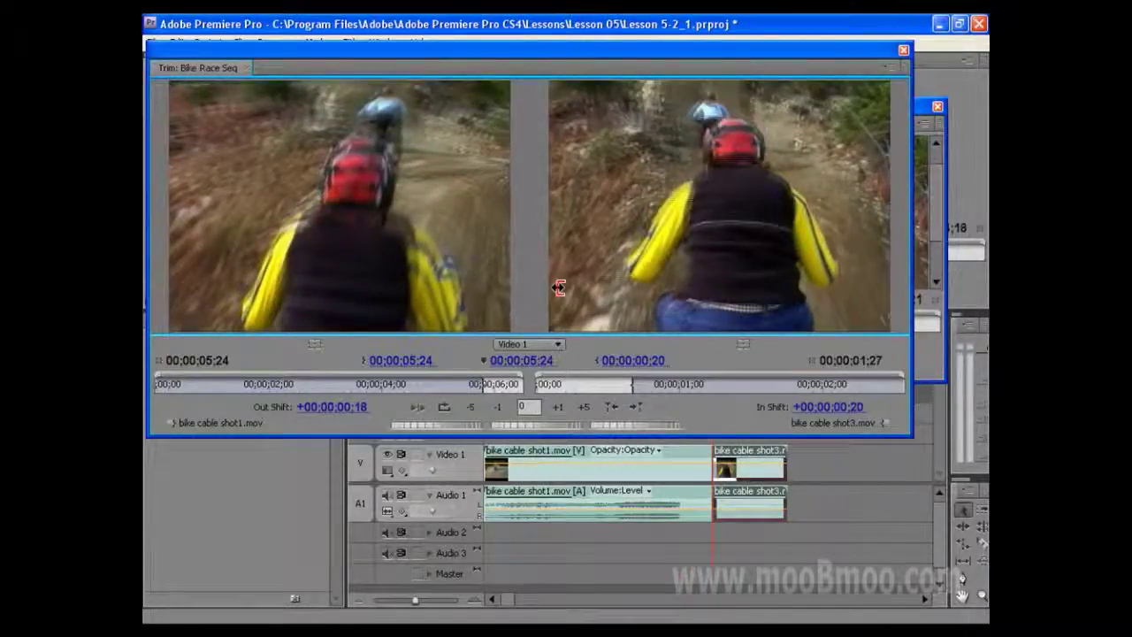
left_click(247, 69)
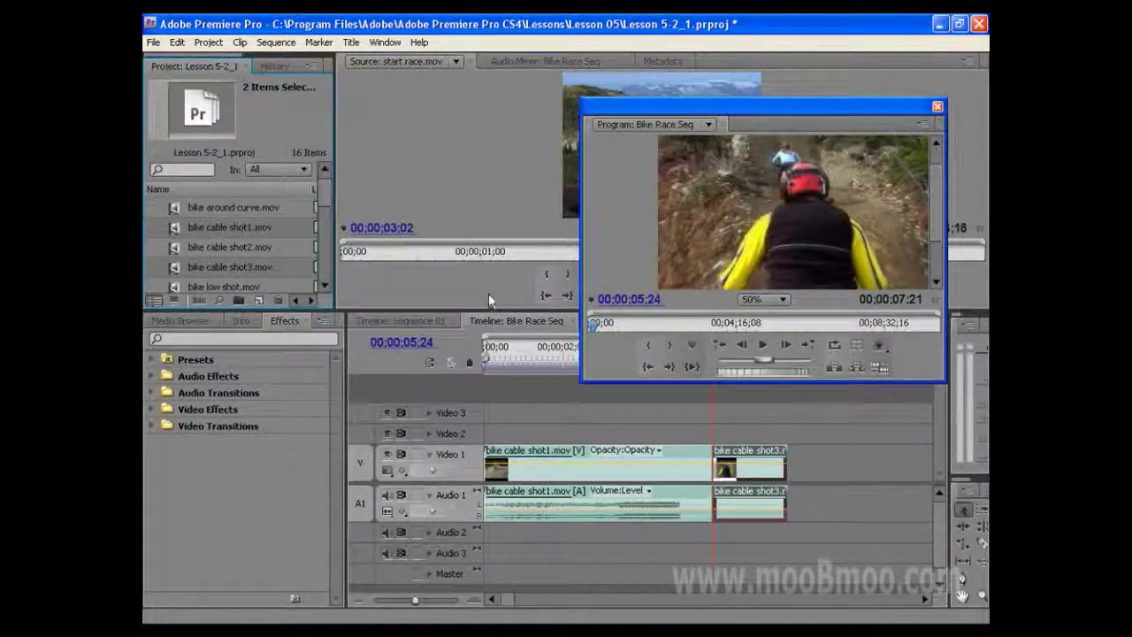